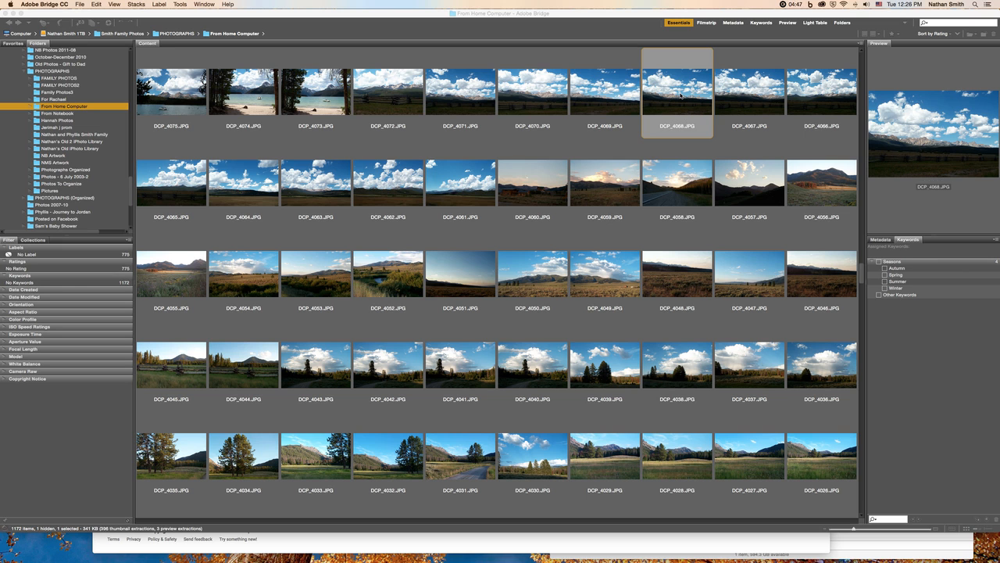
- Open the selected photo DCP_4068.JPG in Camera Raw and raise Shadows to +100
{"action": "left_click", "coordinate": [110, 22]}
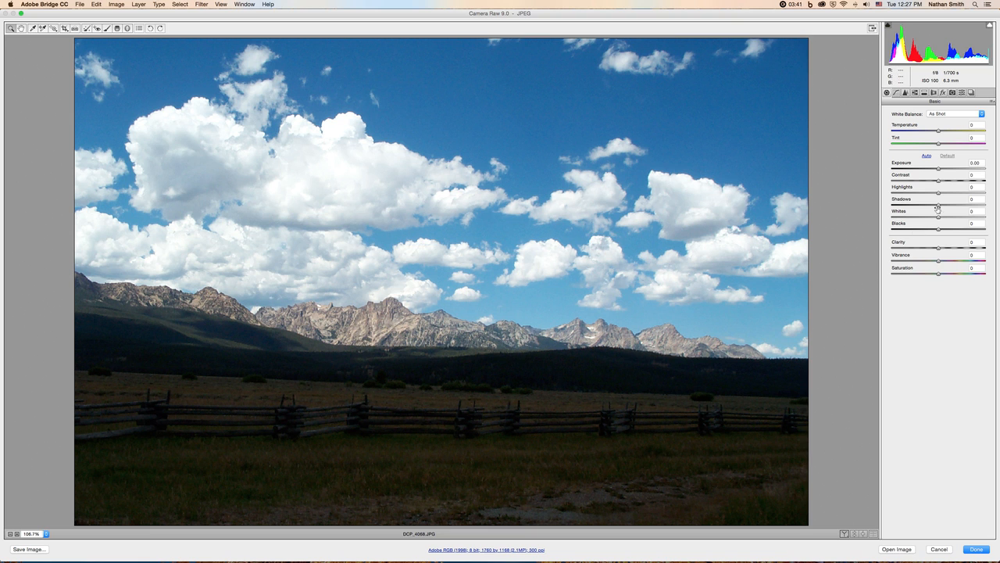
{"action": "left_click_drag", "start_coordinate": [937, 207], "coordinate": [987, 204]}
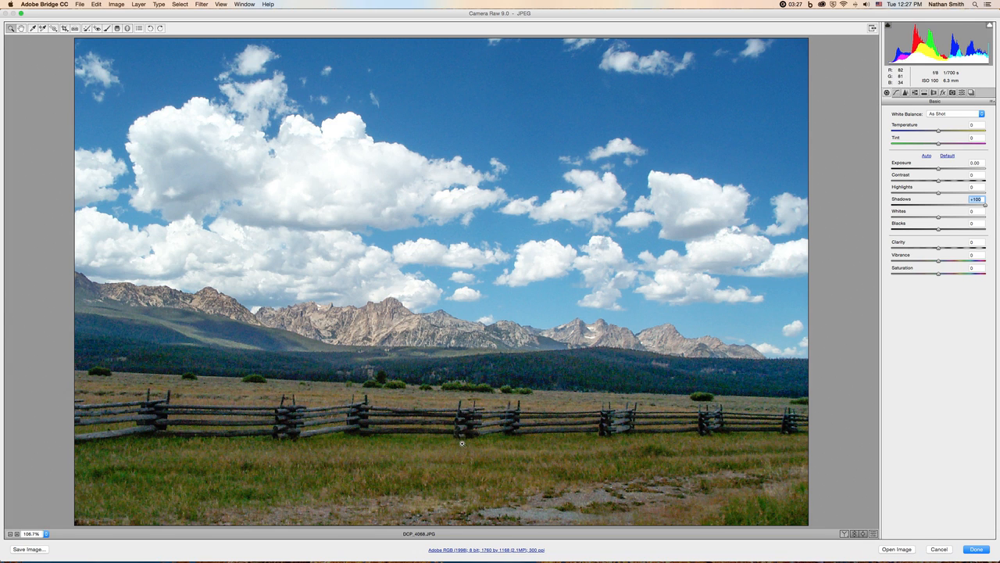
- Compare the original and adjusted photo side by side, zooming in on the mountains and foreground to inspect details
{"action": "left_click", "coordinate": [844, 535]}
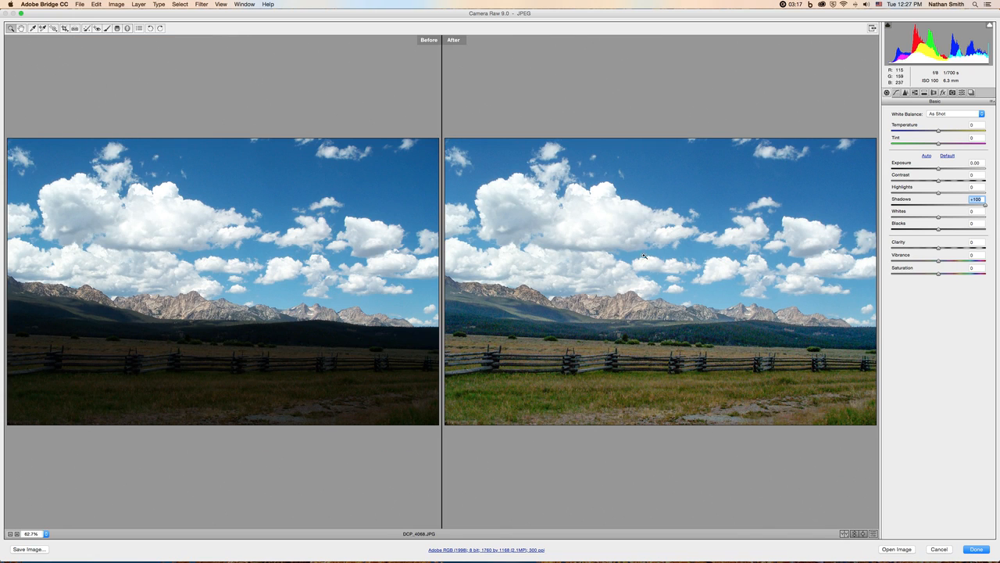
{"action": "left_click", "coordinate": [428, 193]}
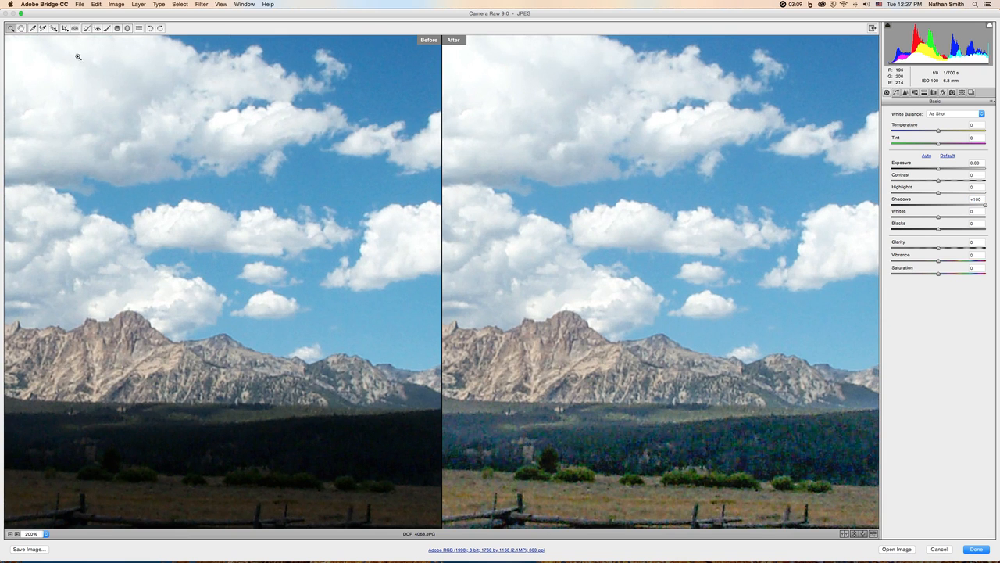
{"action": "left_click", "coordinate": [21, 28]}
{"action": "left_click_drag", "start_coordinate": [134, 262], "coordinate": [268, 146]}
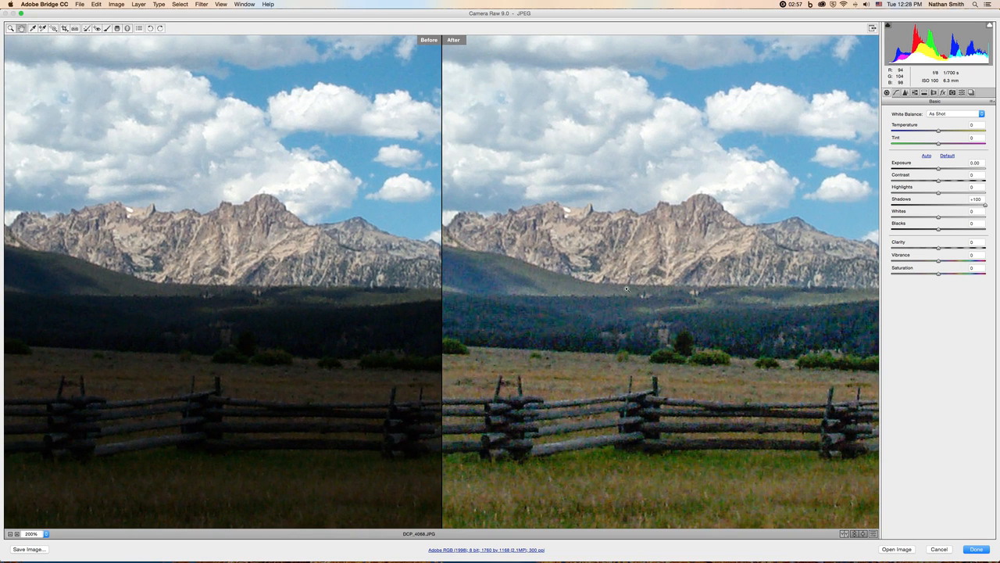
{"action": "key", "text": "super+0"}
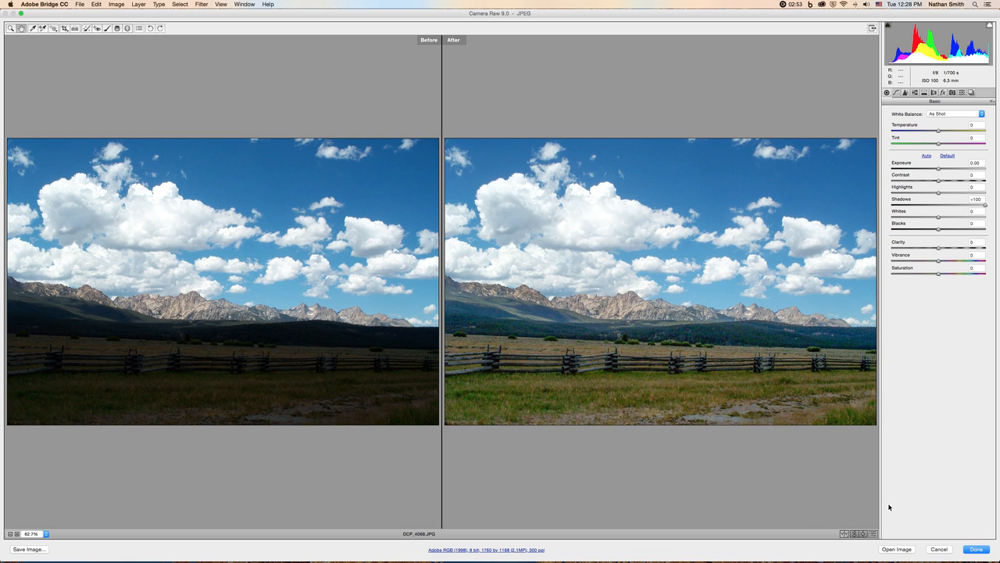
- Cycle through the split, top/bottom, single and side-by-side before/after preview layouts, zooming into the top/bottom comparison
{"action": "left_click", "coordinate": [845, 535]}
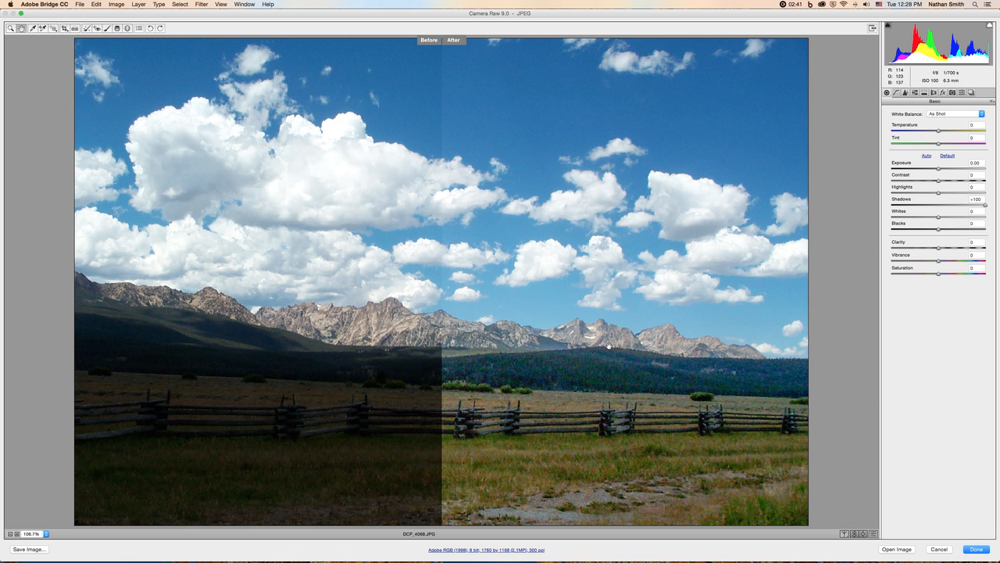
{"action": "left_click", "coordinate": [844, 534]}
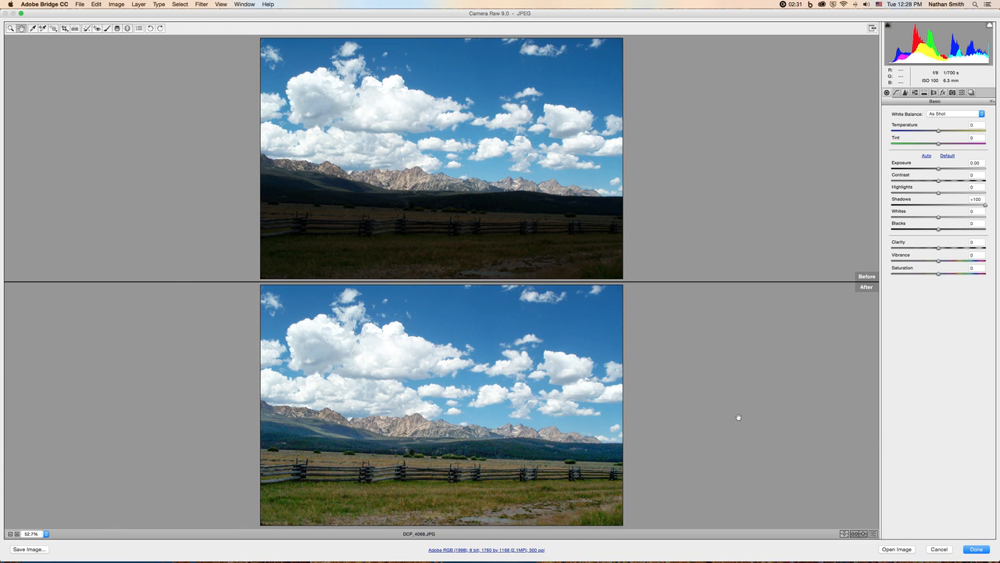
{"action": "key", "text": "super+plus"}
{"action": "key", "text": "super+plus"}
{"action": "key", "text": "super+plus"}
{"action": "key", "text": "super+plus"}
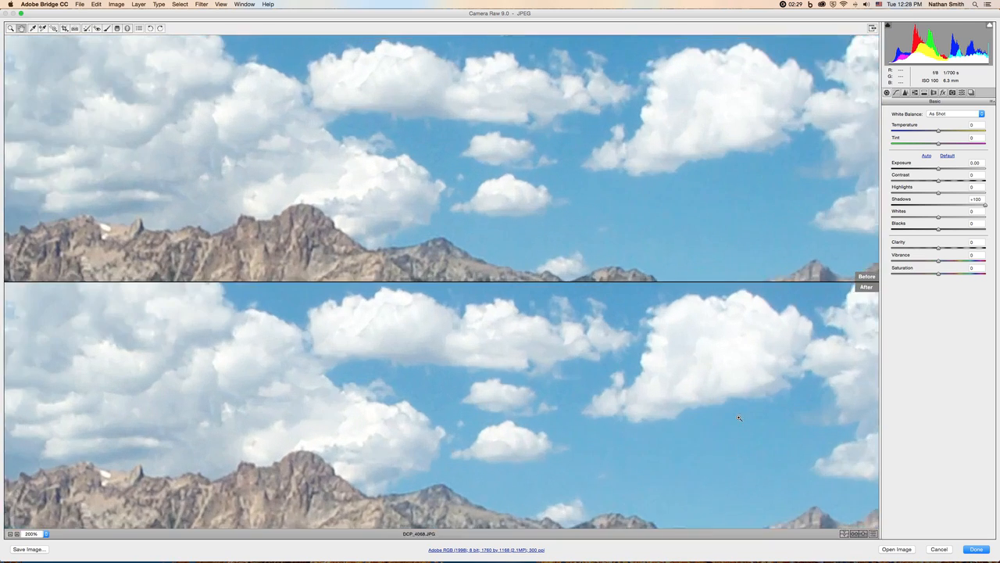
{"action": "left_click_drag", "start_coordinate": [583, 454], "coordinate": [605, 283]}
{"action": "left_click_drag", "start_coordinate": [608, 368], "coordinate": [510, 284]}
{"action": "key", "text": "super+0"}
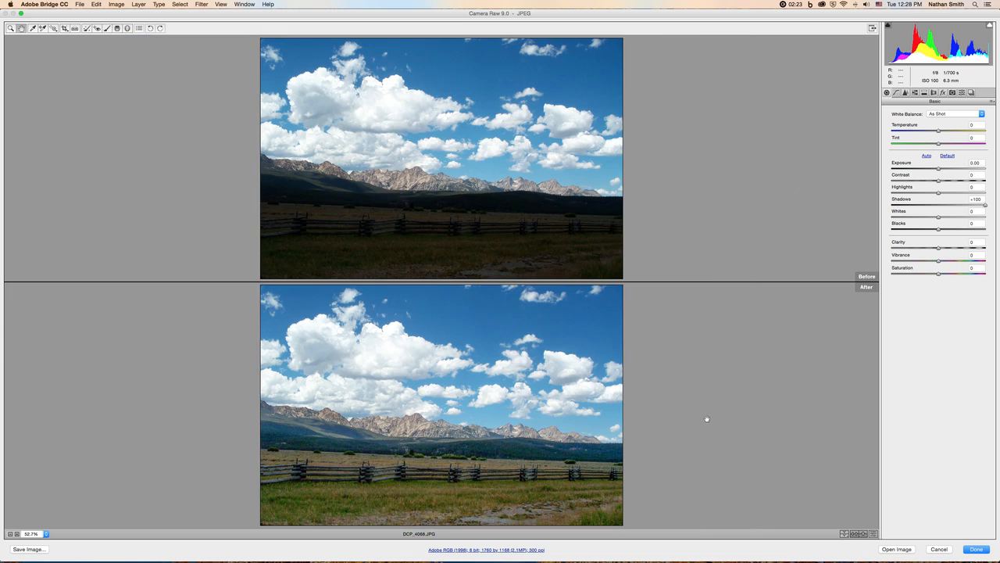
{"action": "left_click", "coordinate": [847, 536]}
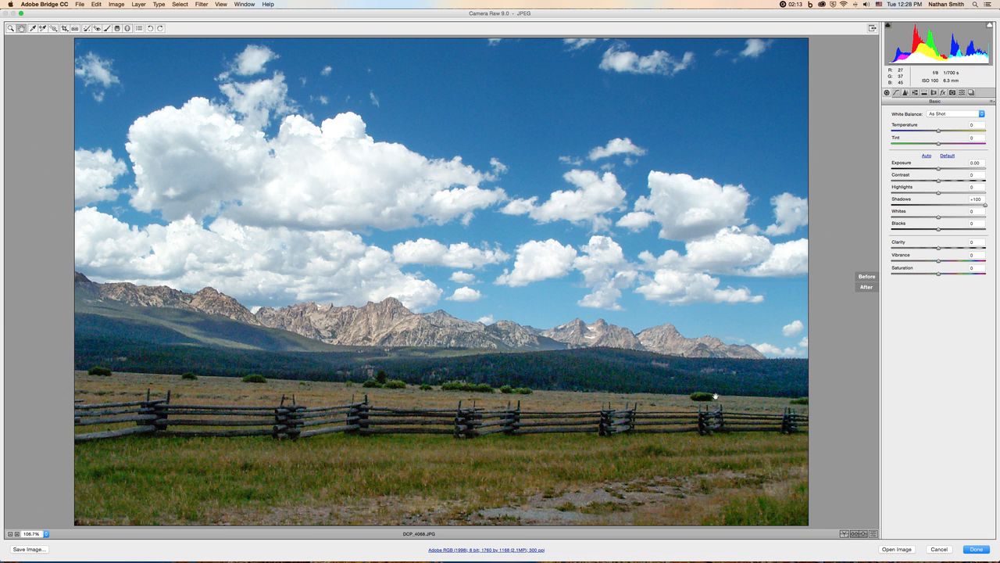
{"action": "left_click", "coordinate": [845, 532]}
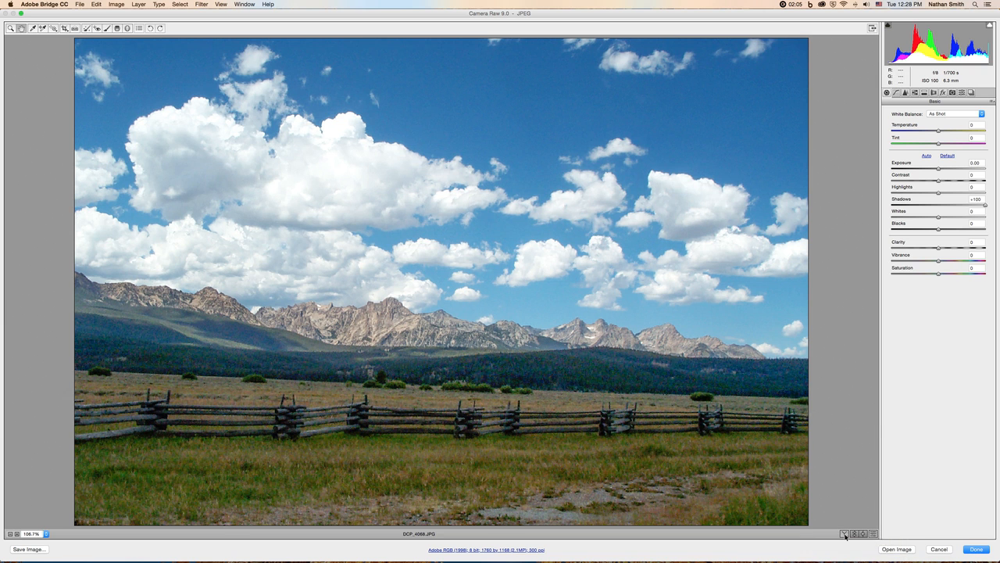
{"action": "left_click", "coordinate": [844, 534]}
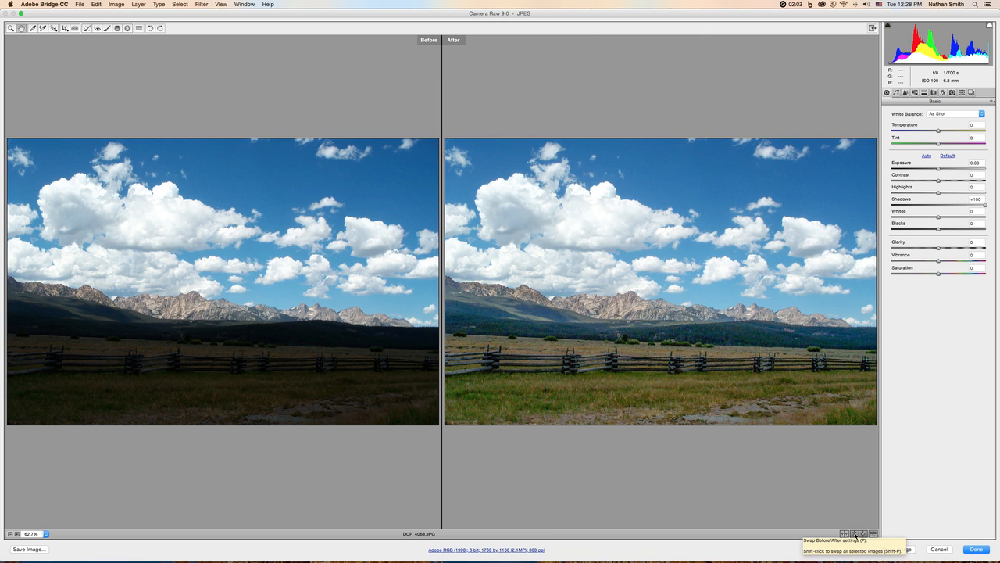
- Swap the before and after settings back and forth to compare the shadow adjustment
{"action": "left_click", "coordinate": [855, 536]}
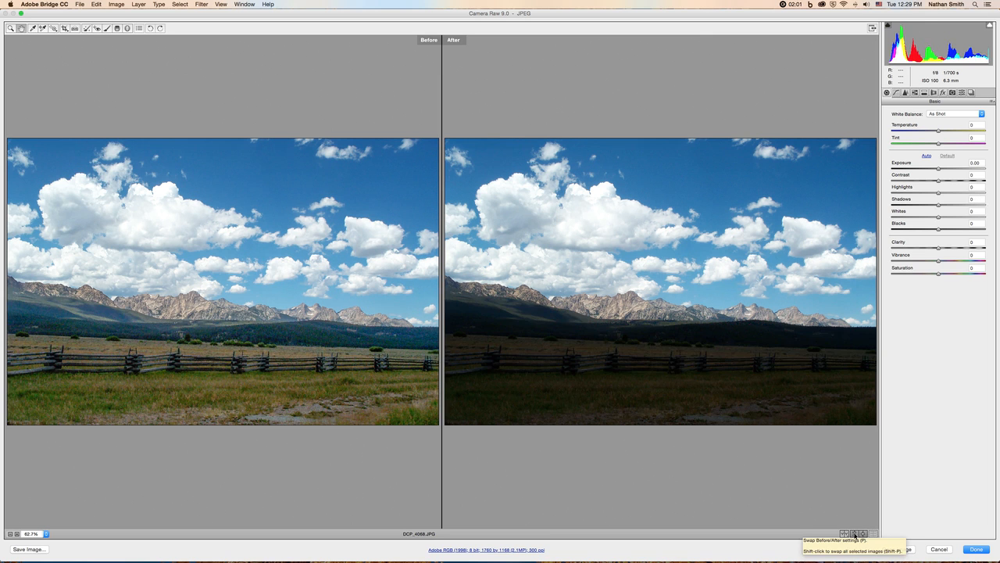
{"action": "left_click", "coordinate": [855, 536]}
{"action": "left_click", "coordinate": [854, 536]}
{"action": "left_click", "coordinate": [855, 536]}
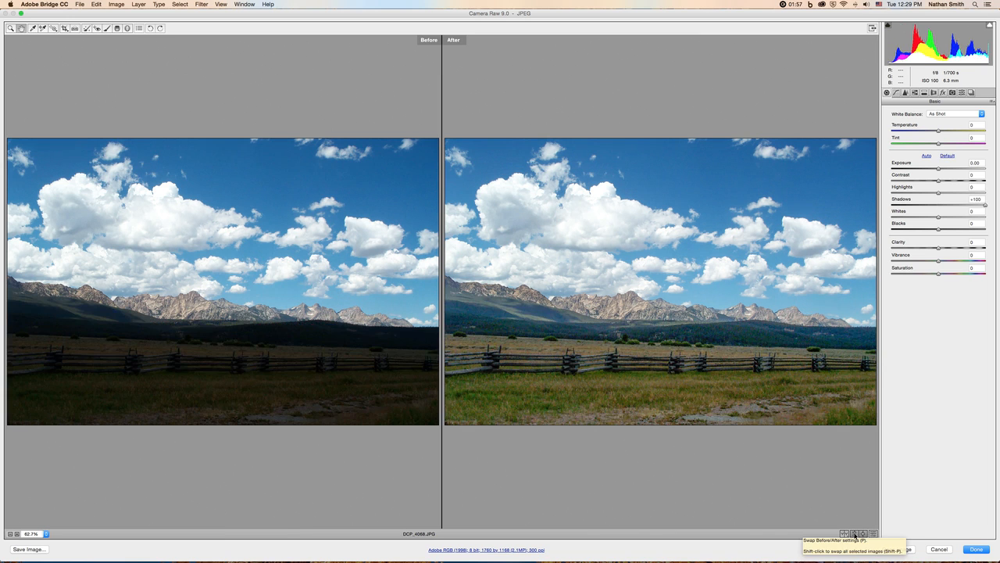
{"action": "left_click", "coordinate": [855, 536]}
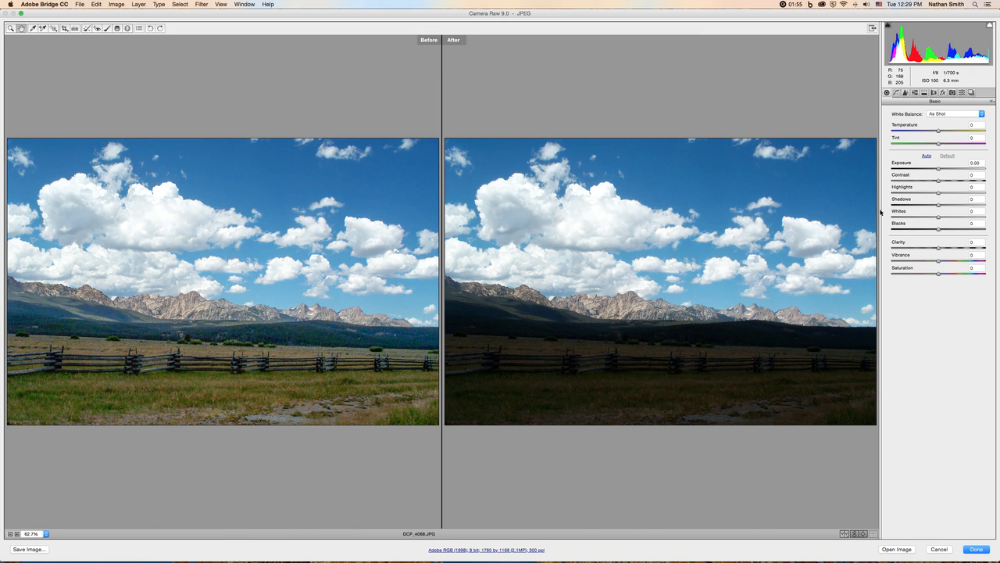
{"action": "mouse_move", "coordinate": [940, 220]}
{"action": "left_mouse_down"}
{"action": "mouse_move", "coordinate": [966, 215]}
{"action": "mouse_move", "coordinate": [937, 217]}
{"action": "left_mouse_up"}
{"action": "left_click", "coordinate": [858, 535]}
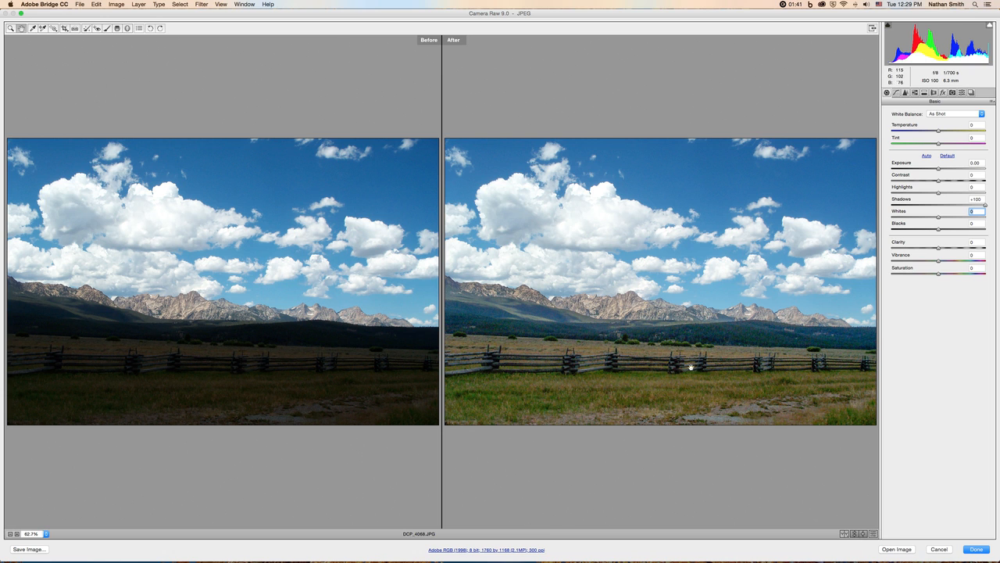
- Copy the current settings to the Before preview and raise Clarity to +72
{"action": "left_click", "coordinate": [863, 534]}
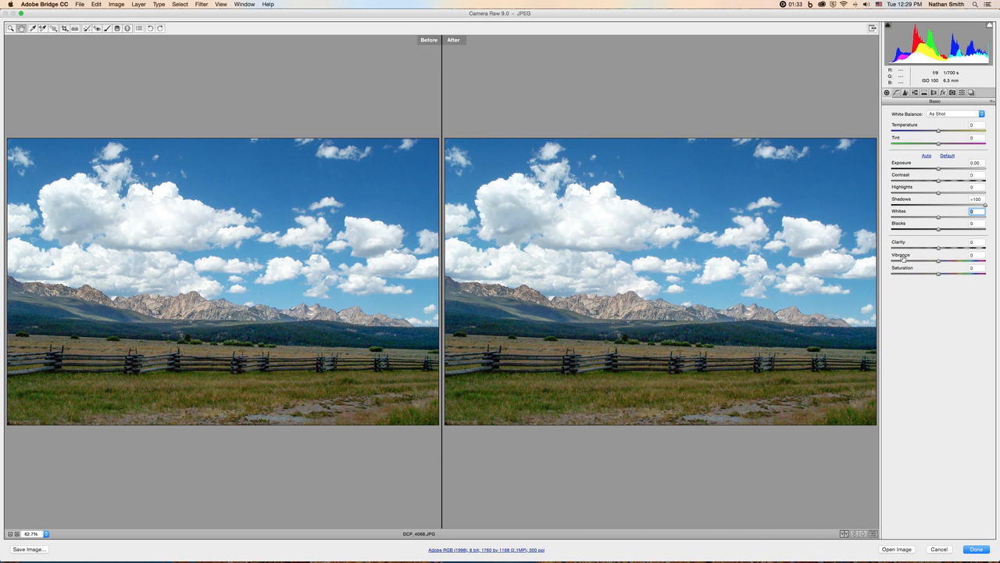
{"action": "left_click_drag", "start_coordinate": [938, 247], "coordinate": [972, 247]}
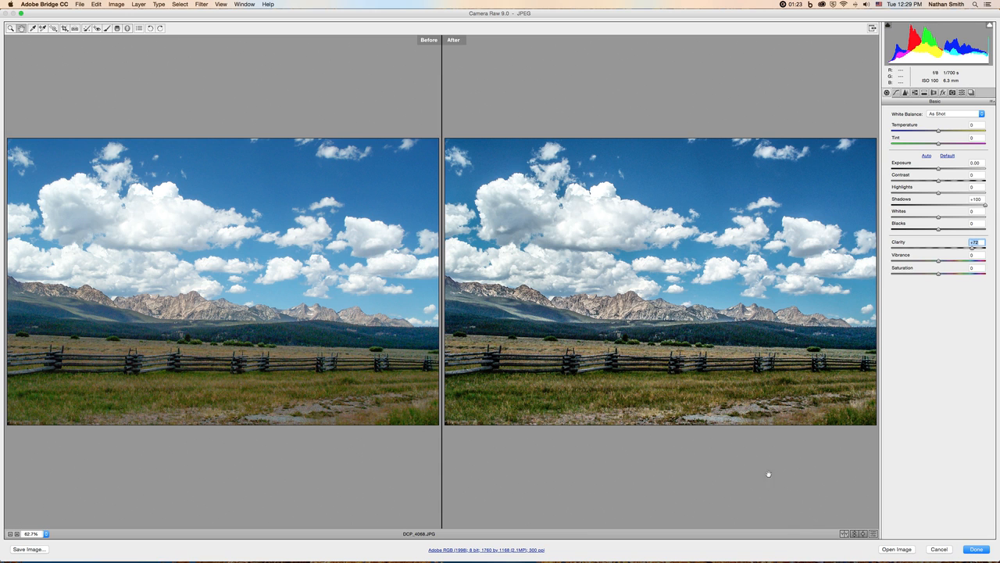
- Toggle between the current settings and the defaults to compare the Clarity change with the original
{"action": "left_click", "coordinate": [873, 534]}
{"action": "left_click", "coordinate": [873, 534]}
{"action": "left_click", "coordinate": [872, 534]}
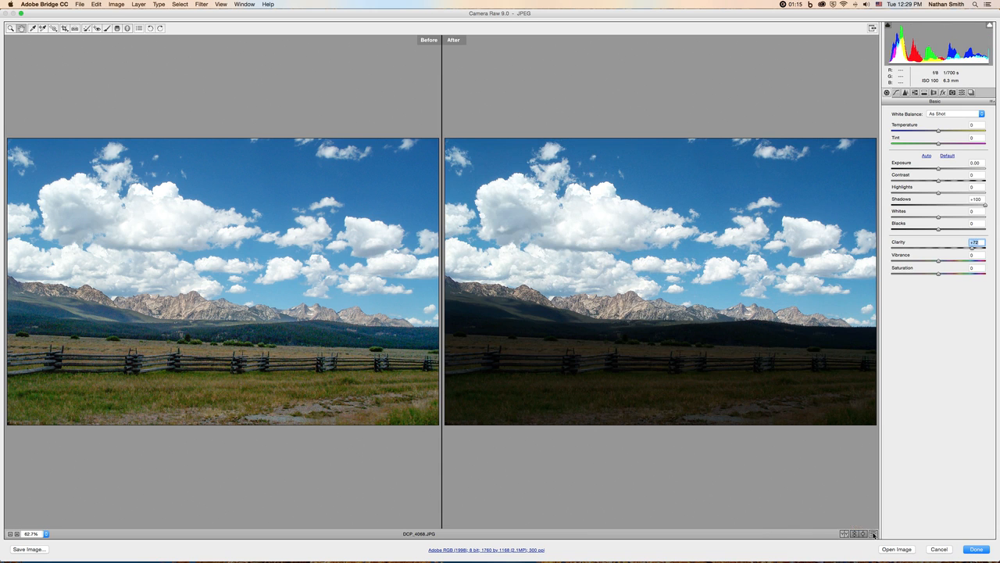
{"action": "left_click", "coordinate": [872, 534]}
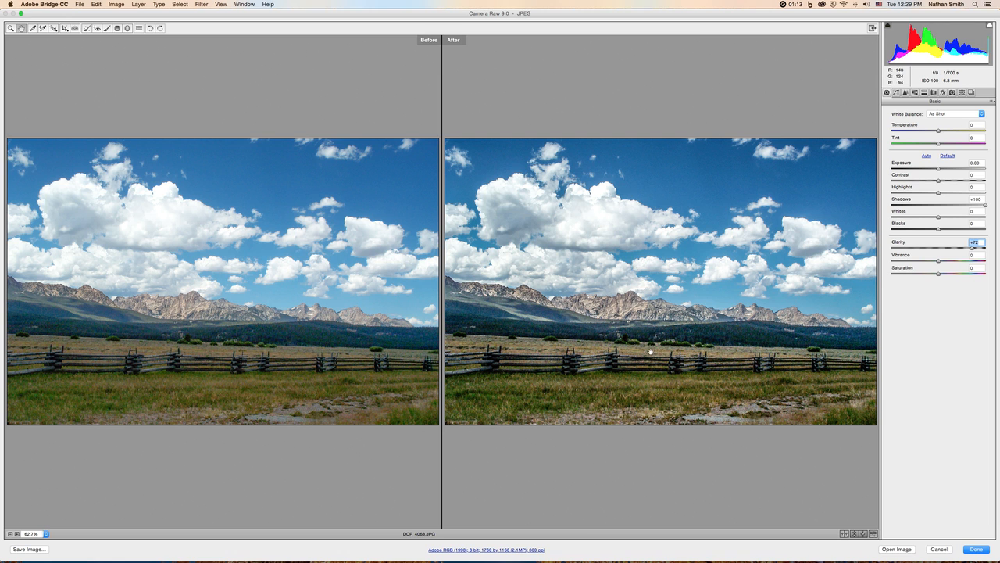